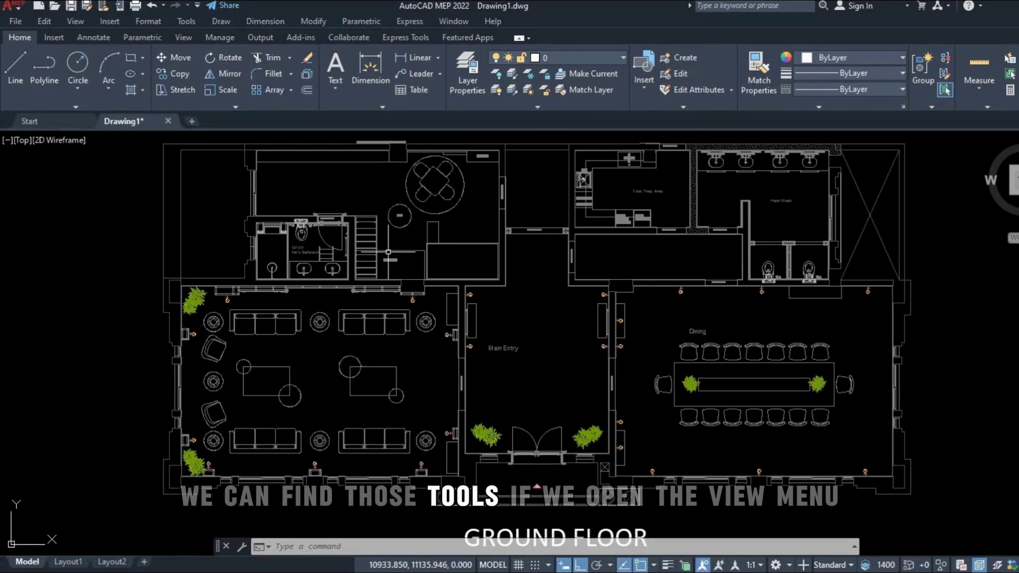
pyautogui.click(76, 21)
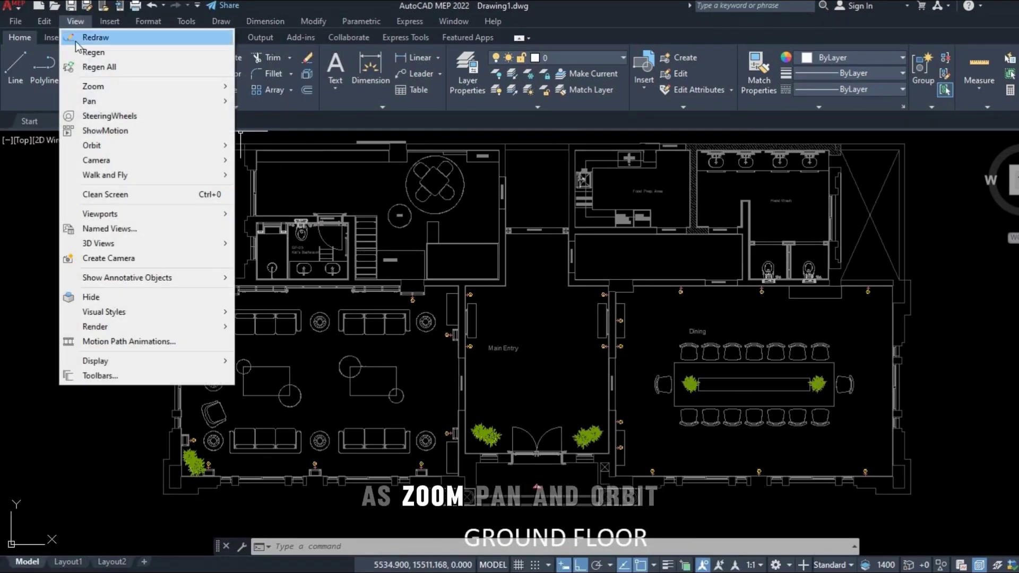
pyautogui.moveTo(101, 150)
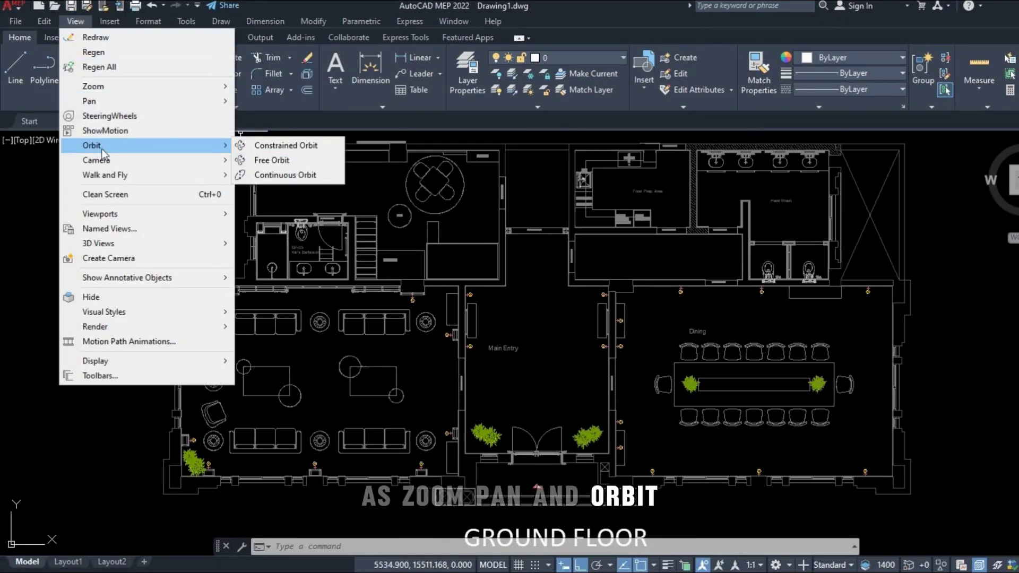
pyautogui.click(301, 207)
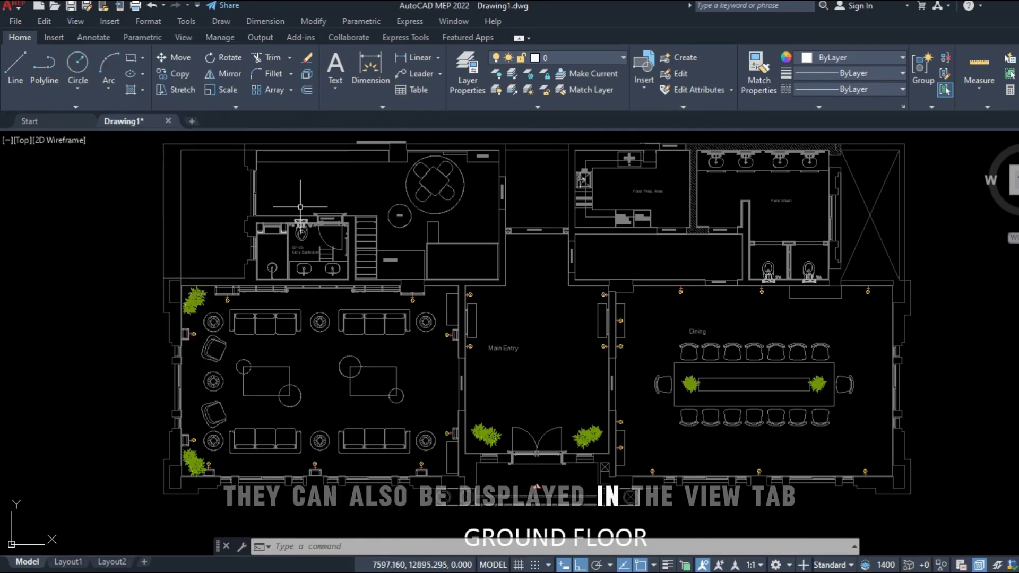
# Show the ribbon's view navigation panel containing the Pan, Orbit and Extents tools.
pyautogui.click(183, 37)
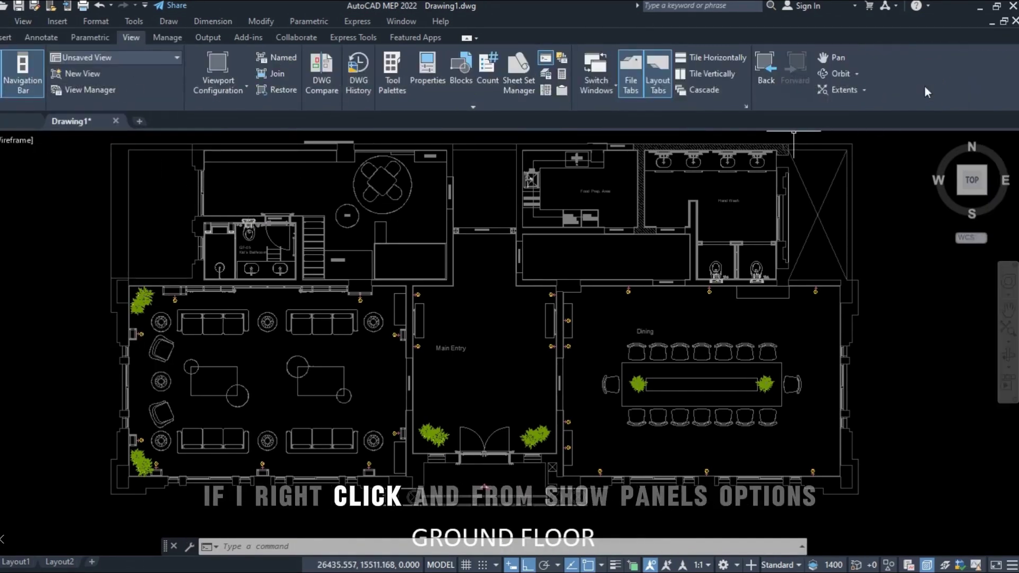
pyautogui.rightClick(848, 80)
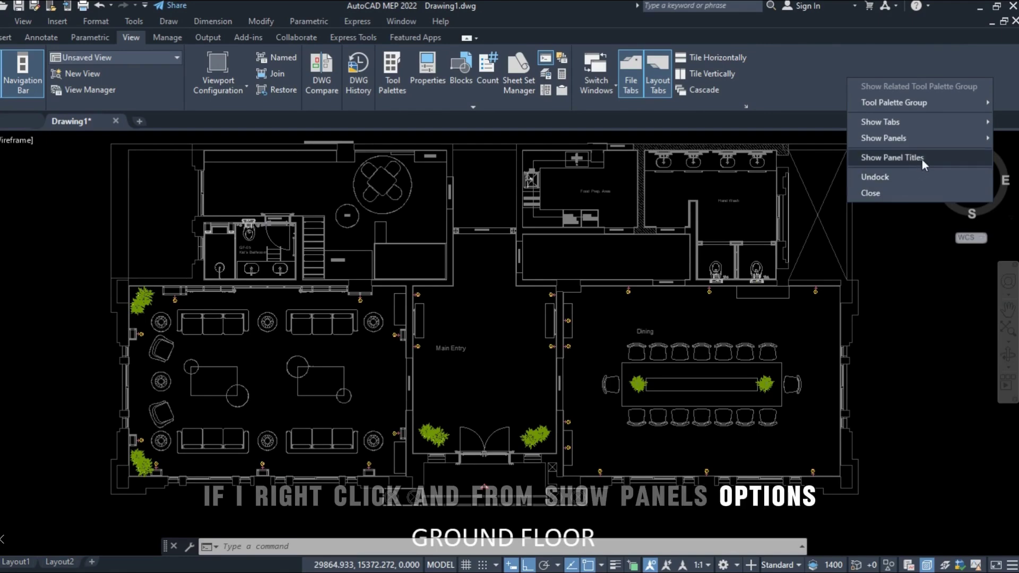
pyautogui.moveTo(922, 143)
pyautogui.click(775, 281)
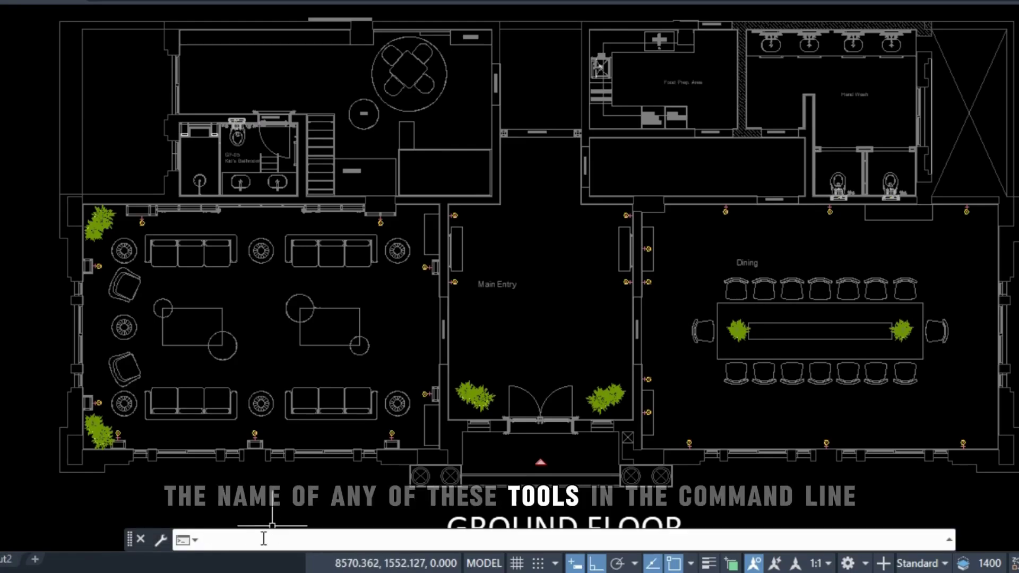
pyautogui.write('p')
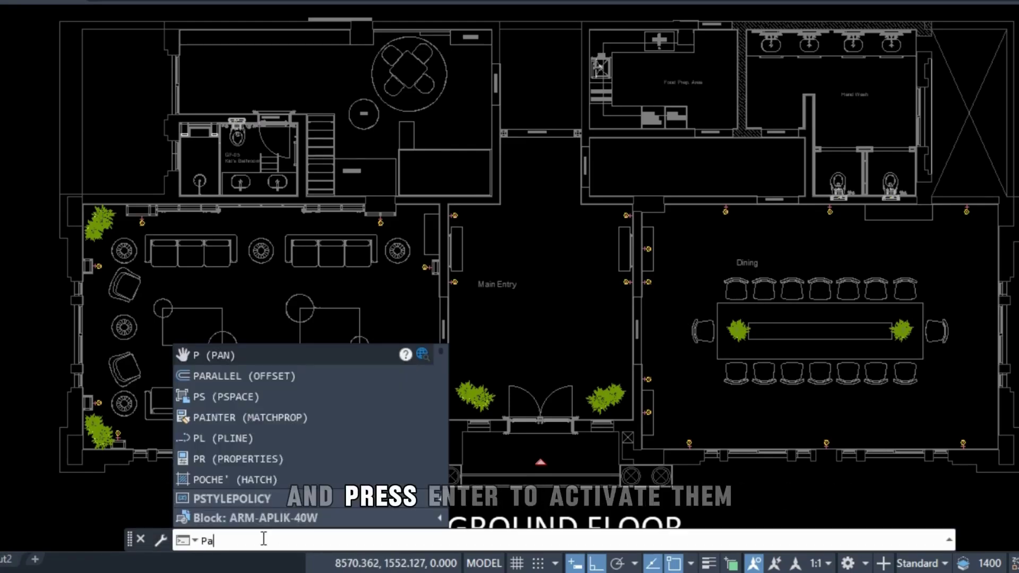
pyautogui.write('an')
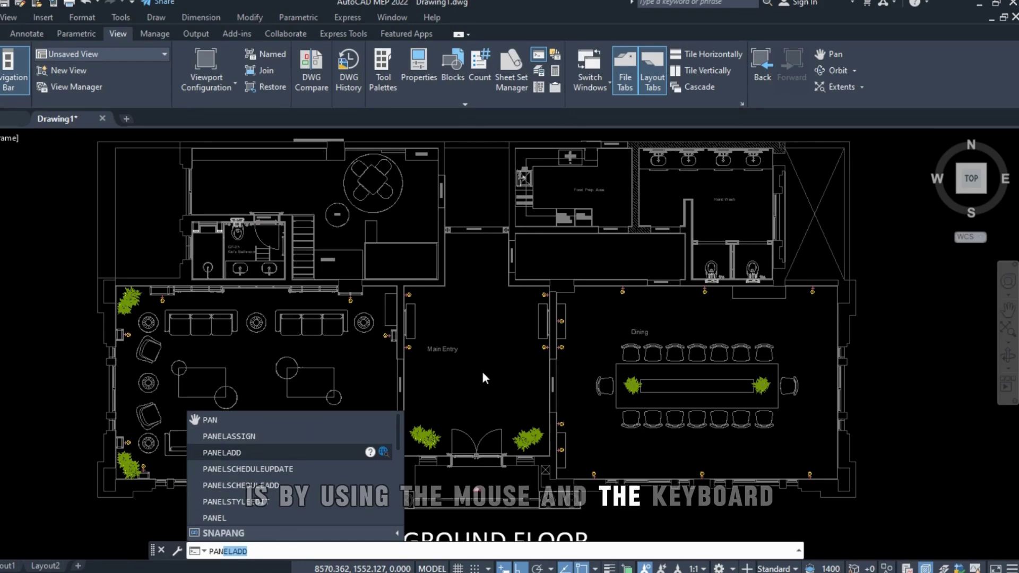
pyautogui.press('Escape')
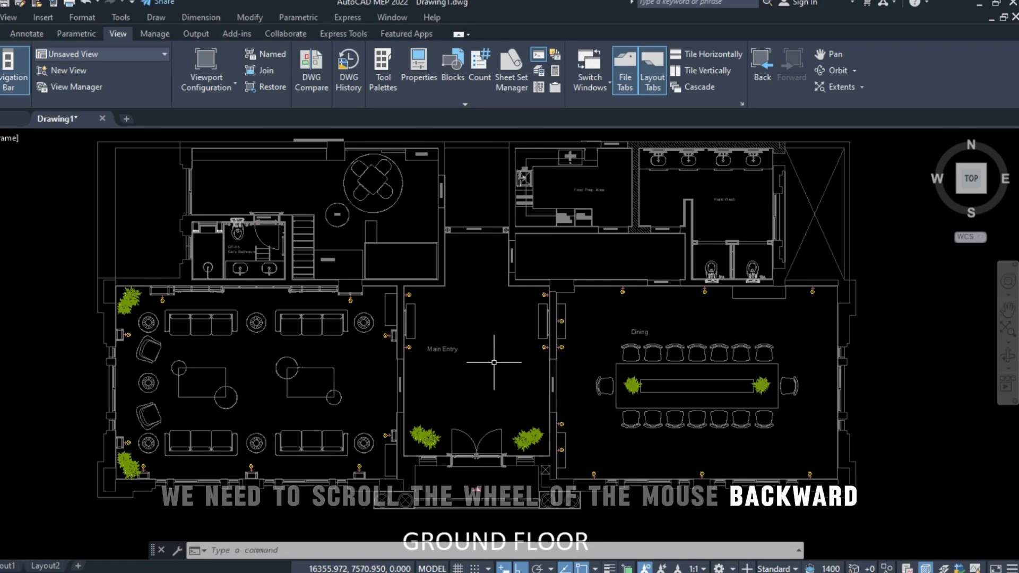
# Zoom in closely on the Main Entry area of the floor plan and zoom back out.
pyautogui.scroll(4, 494, 363)
pyautogui.scroll(2, 494, 362)
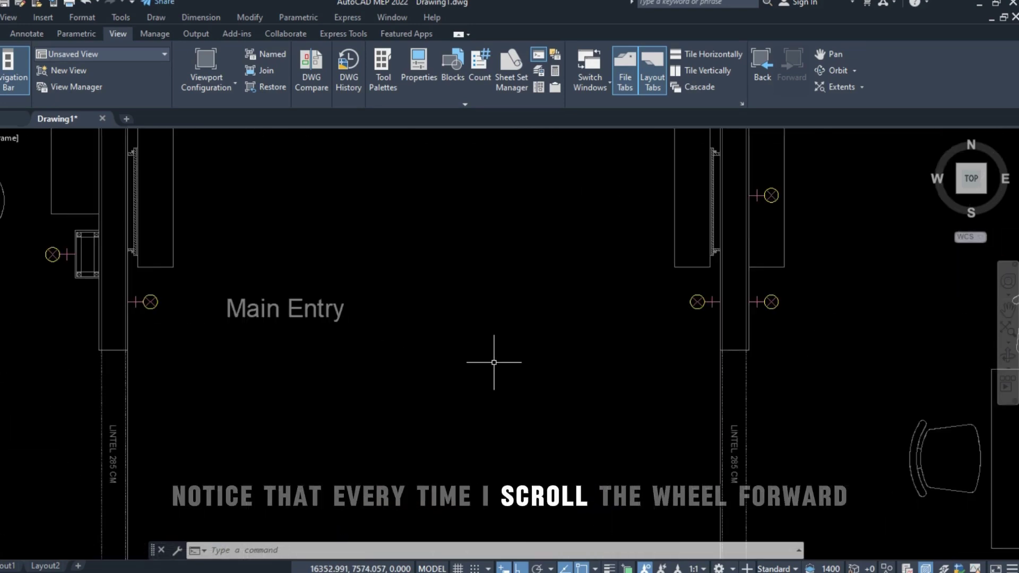
pyautogui.scroll(2, 494, 362)
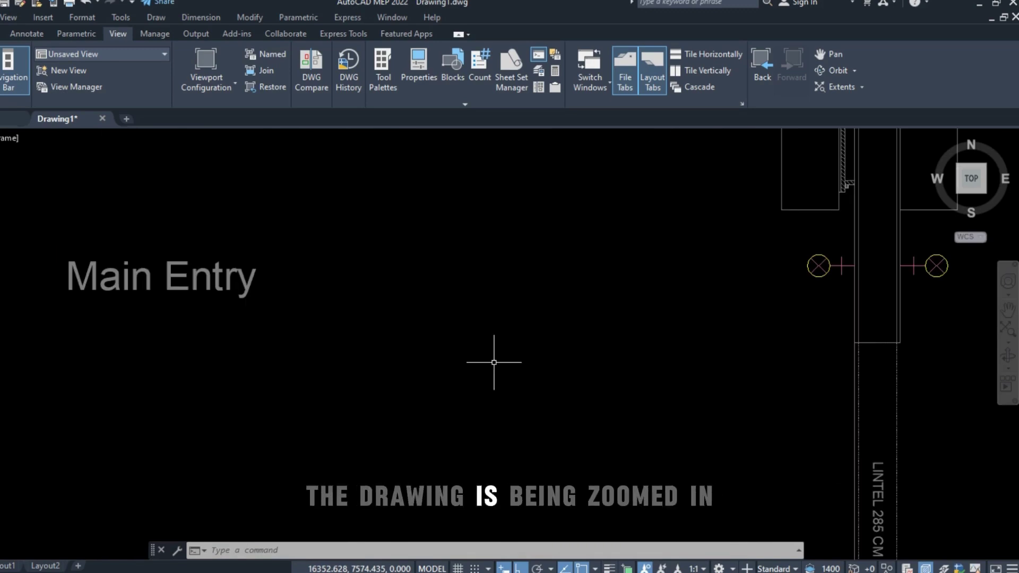
pyautogui.scroll(-2, 480, 330)
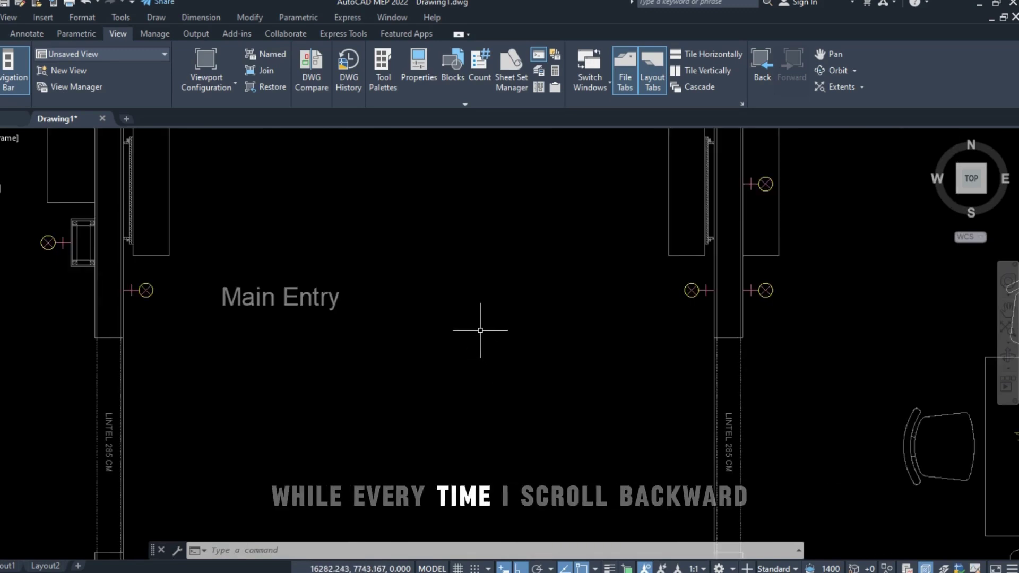
pyautogui.scroll(-3, 480, 330)
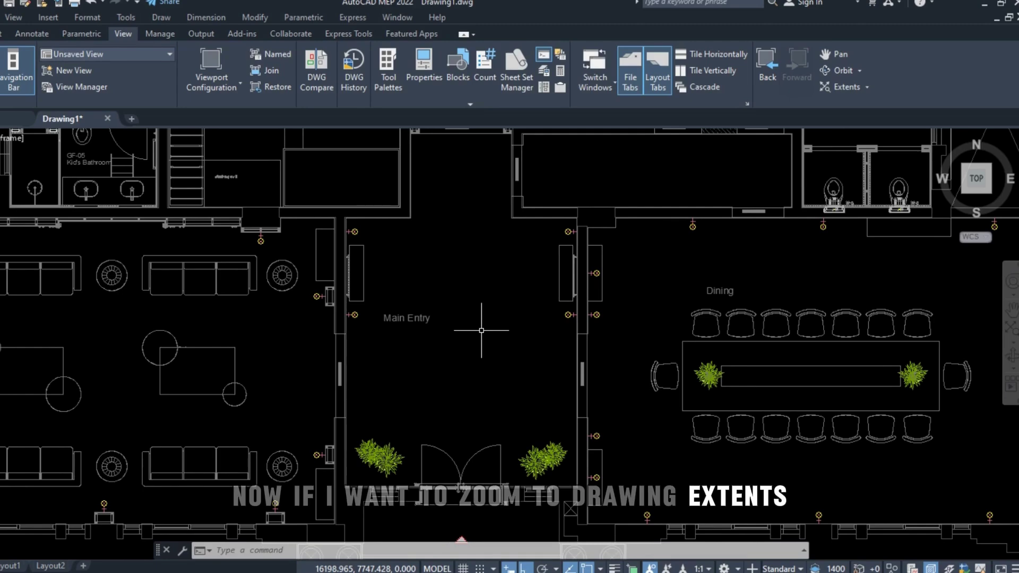
# Zoom to the drawing extents so that the entire ground floor plan fills the view.
pyautogui.middleClick(481, 330)
pyautogui.middleClick(482, 330)
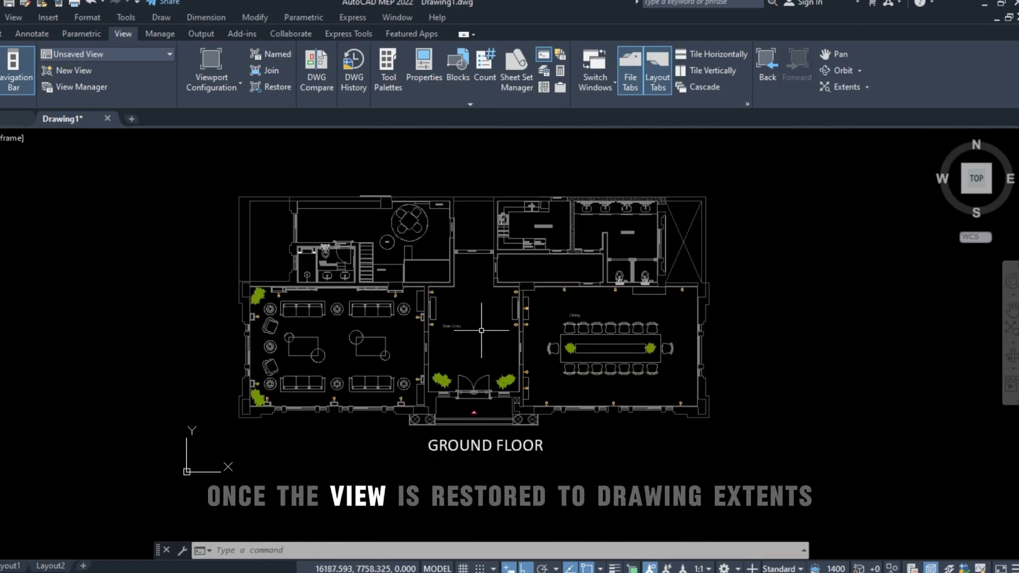
pyautogui.scroll(3, 482, 330)
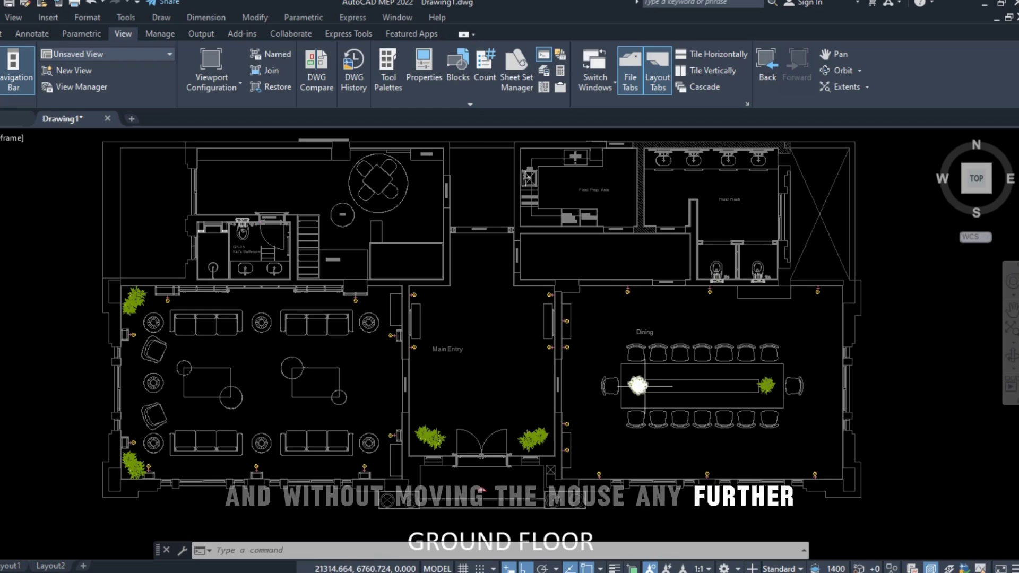
# Zoom in on the plant at the west end of the dining table until its individual leaves can be distinguished.
pyautogui.scroll(5, 644, 386)
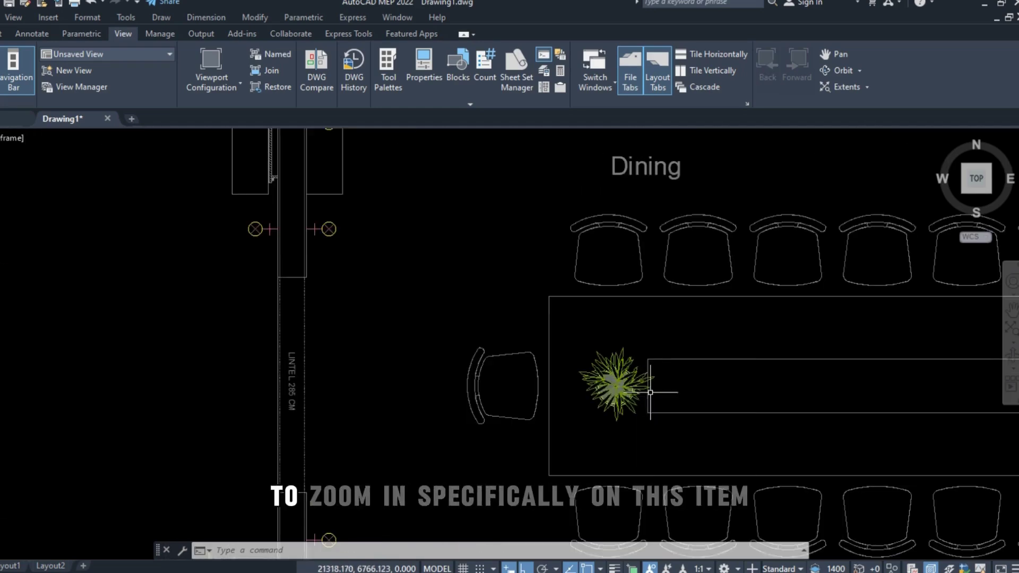
pyautogui.scroll(2, 718, 405)
pyautogui.scroll(2, 719, 405)
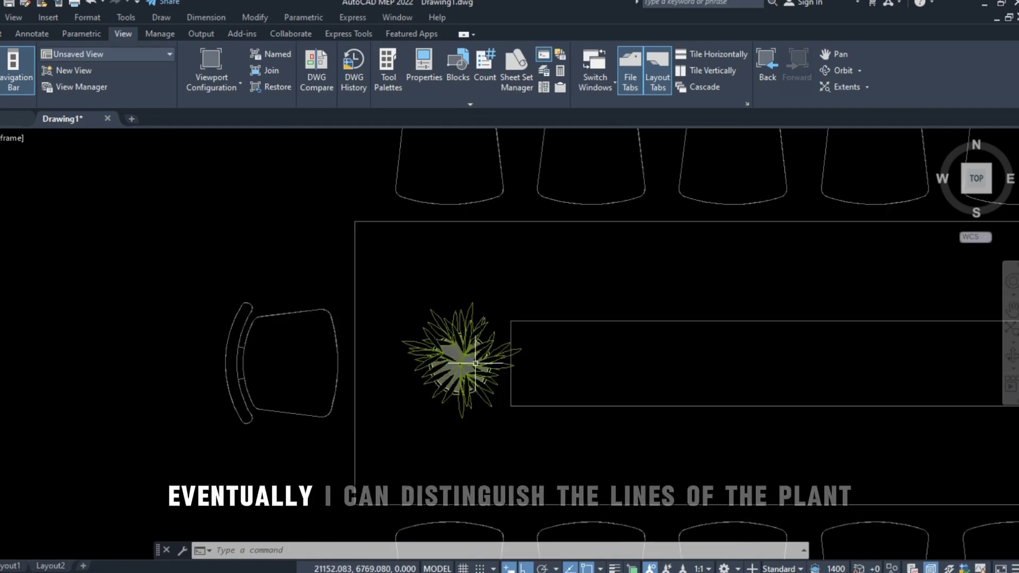
pyautogui.scroll(3, 475, 365)
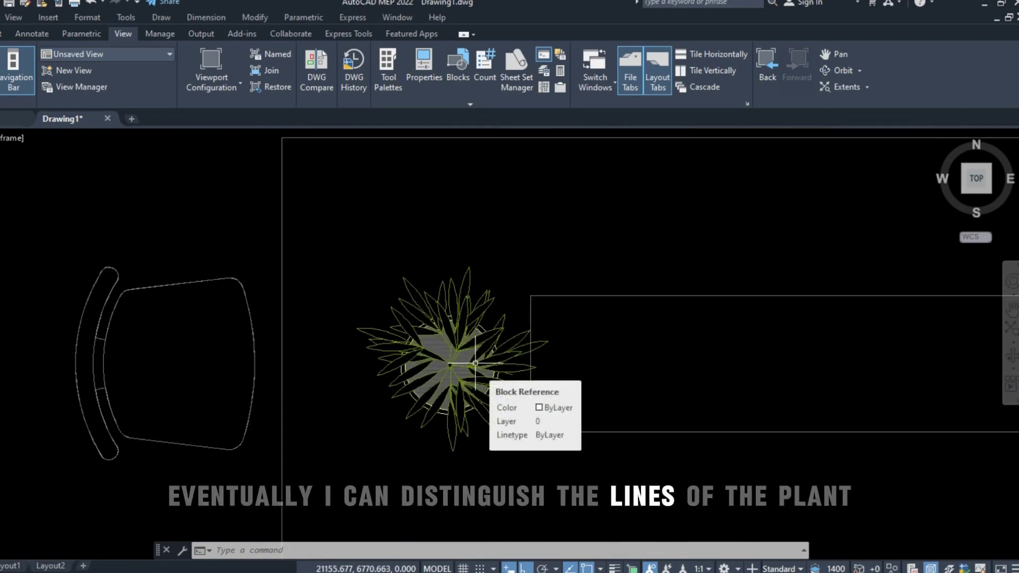
pyautogui.scroll(2, 475, 364)
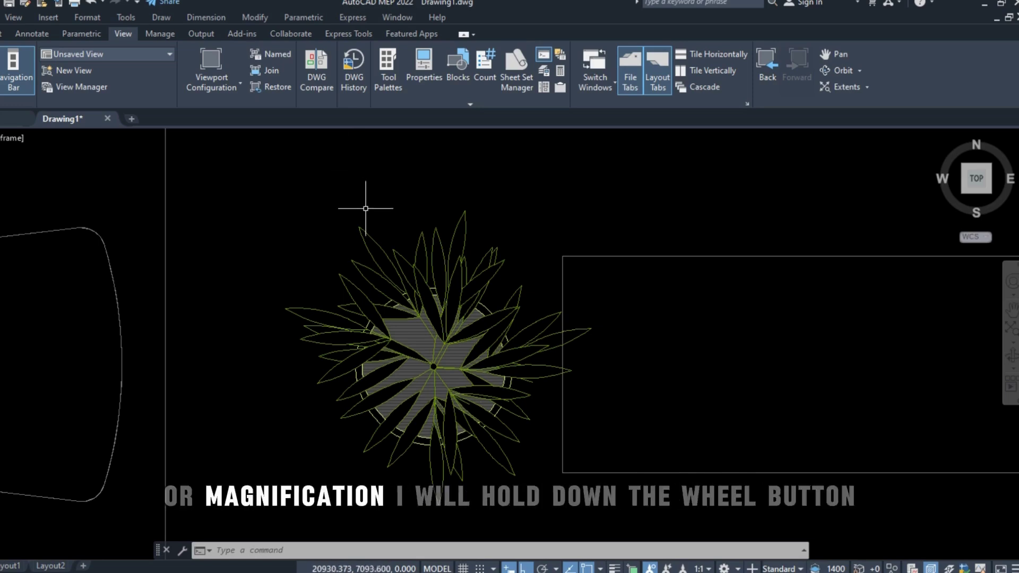
# Pan from the plant to the chair at the table's west end, and return to the drawing extents.
pyautogui.moveTo(323, 453); pyautogui.dragTo(637, 424, button='middle')
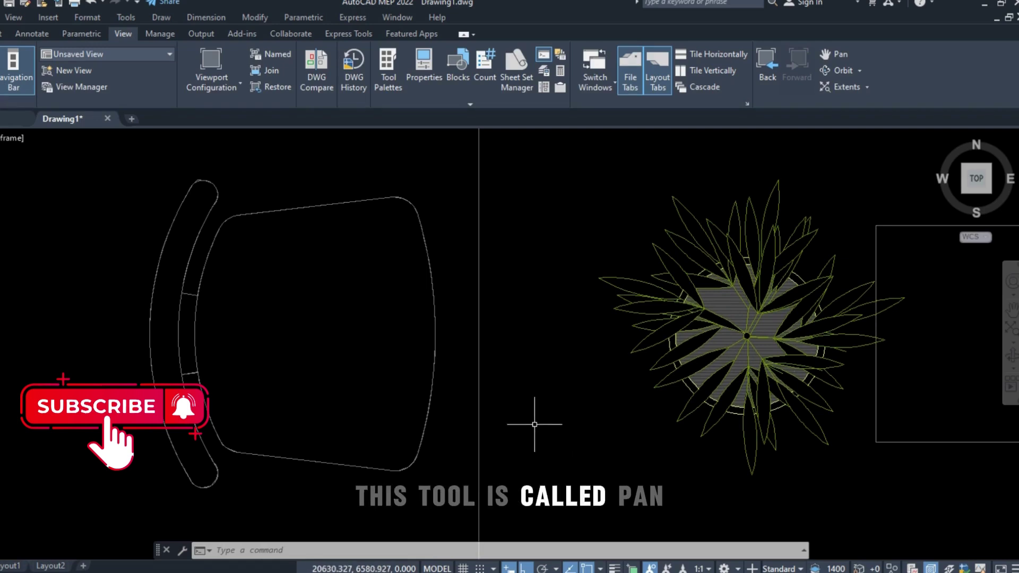
pyautogui.moveTo(564, 416); pyautogui.dragTo(559, 414, button='middle')
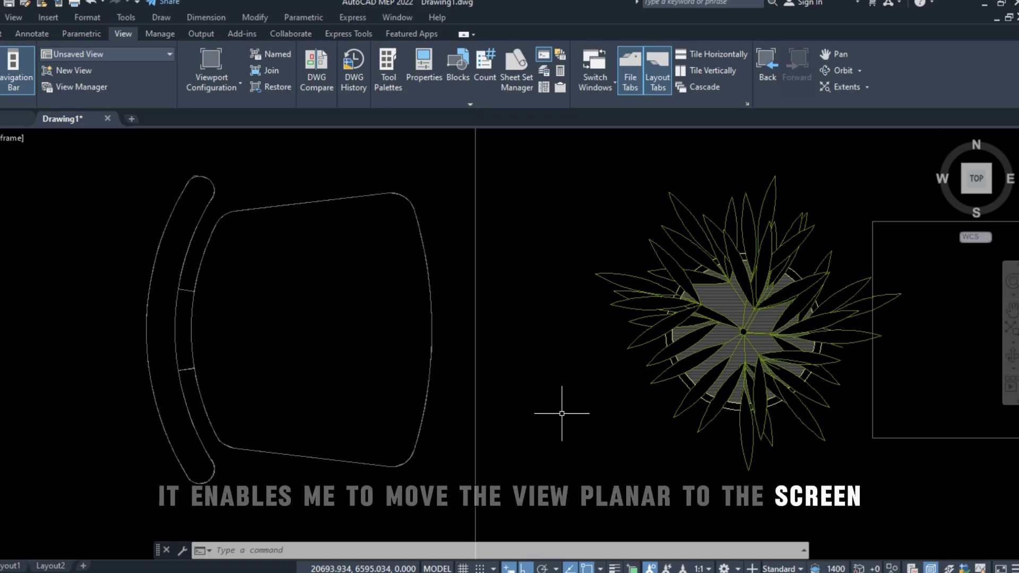
pyautogui.middleClick(561, 414)
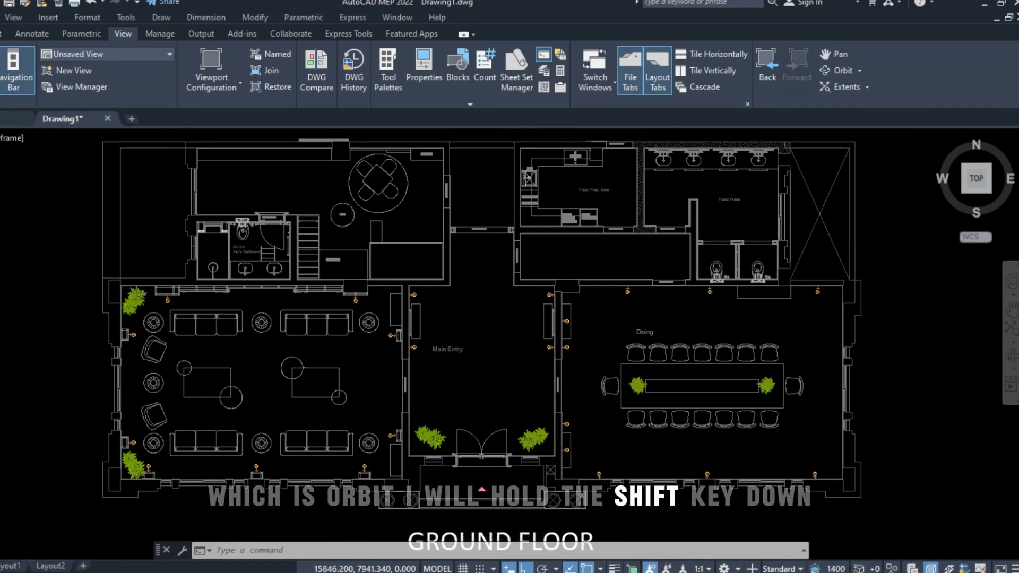
# Orbit the ground floor plan into a tilted 3D view and restore the Top view.
pyautogui.keyDown('shift'); pyautogui.moveTo(520, 325); pyautogui.dragTo(550, 314, button='middle'); pyautogui.keyUp('shift')
pyautogui.moveTo(552, 311); pyautogui.dragTo(580, 301)
pyautogui.press('Escape')
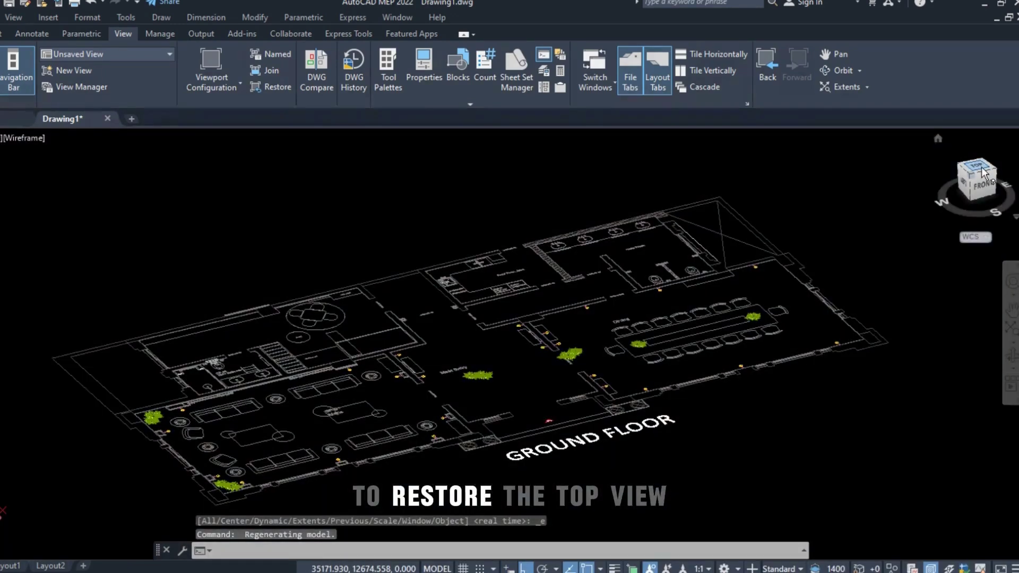
pyautogui.click(981, 168)
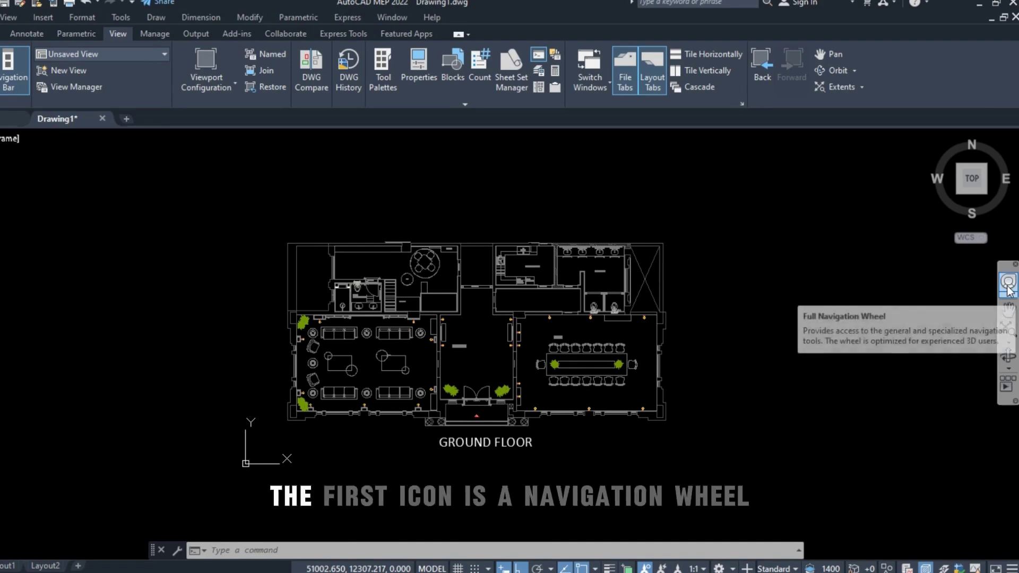
# Zoom in on the middle of the floor plan with the Full Navigation Wheel and exit the wheel.
pyautogui.click(1008, 285)
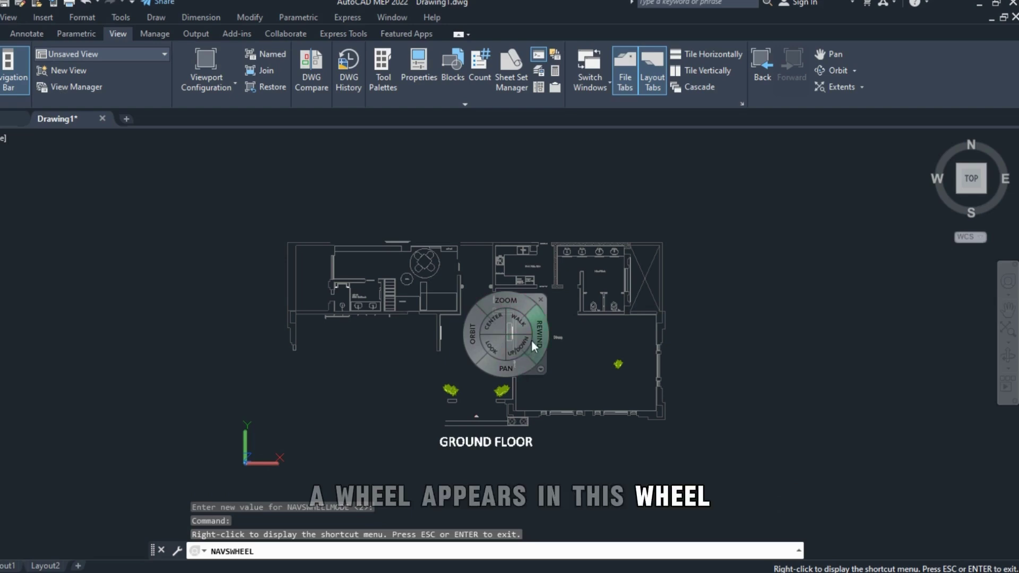
pyautogui.click(504, 305)
pyautogui.moveTo(504, 304); pyautogui.dragTo(511, 243)
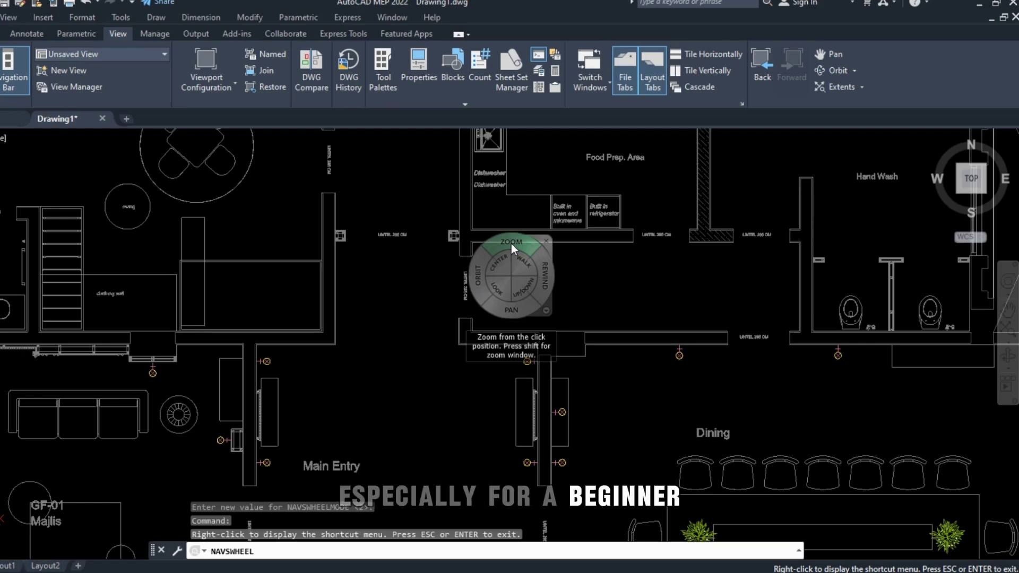
pyautogui.press('Escape')
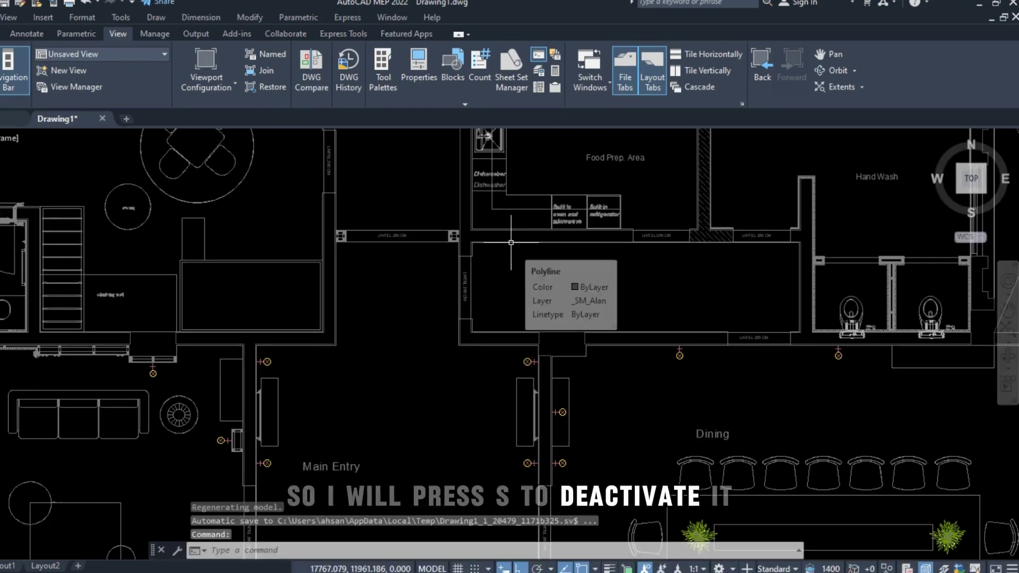
# Move the Main Entry toward the middle of the view with the Pan tool, and zoom to the drawing extents.
pyautogui.click(1004, 308)
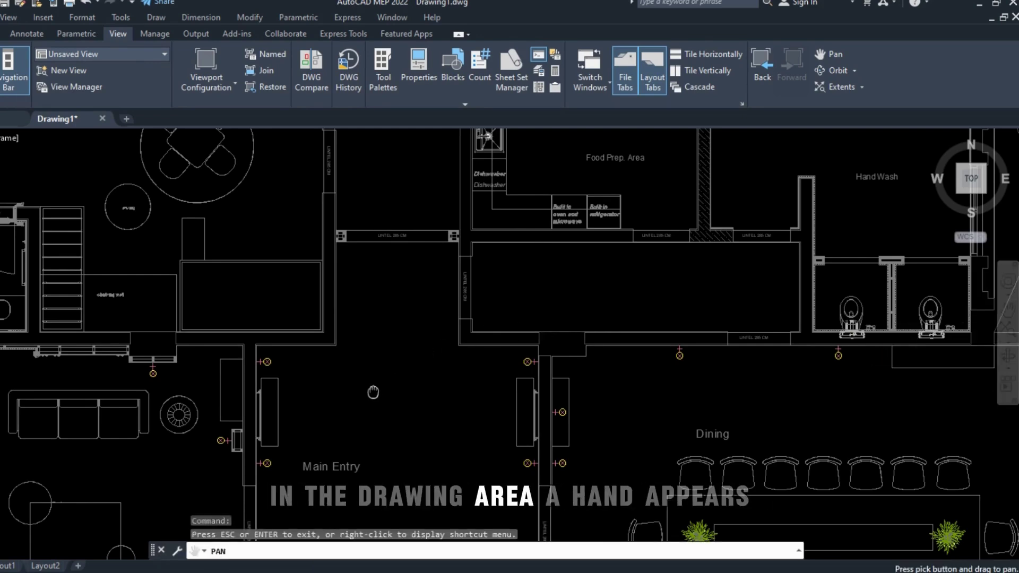
pyautogui.moveTo(373, 392)
pyautogui.mouseDown()
pyautogui.moveTo(410, 340)
pyautogui.moveTo(494, 320)
pyautogui.moveTo(534, 288)
pyautogui.moveTo(565, 246)
pyautogui.moveTo(523, 220)
pyautogui.moveTo(640, 200)
pyautogui.moveTo(673, 307)
pyautogui.moveTo(588, 308)
pyautogui.moveTo(480, 378)
pyautogui.moveTo(374, 399)
pyautogui.moveTo(427, 346)
pyautogui.moveTo(568, 299)
pyautogui.moveTo(605, 244)
pyautogui.moveTo(508, 268)
pyautogui.mouseUp()
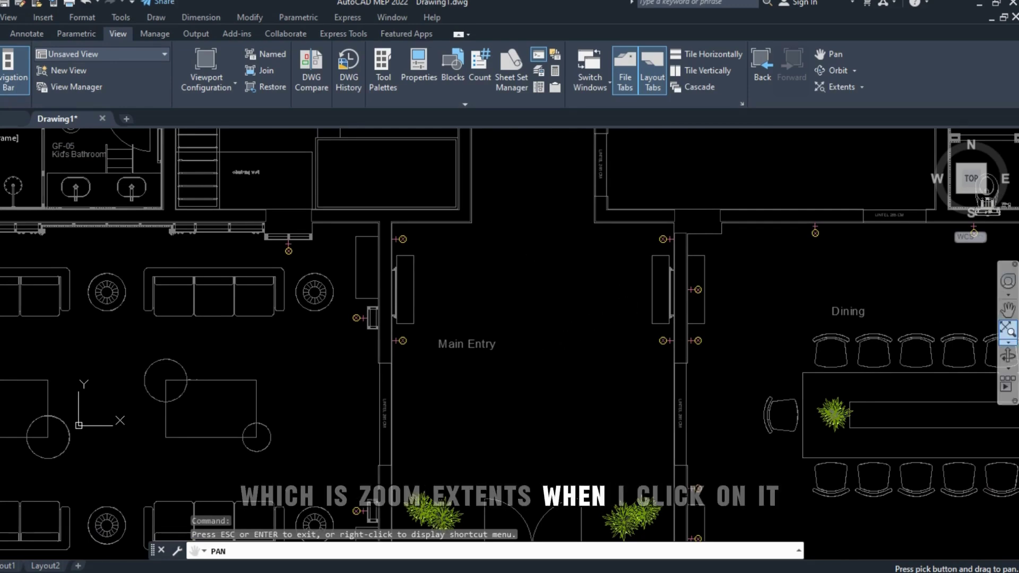
pyautogui.click(1007, 334)
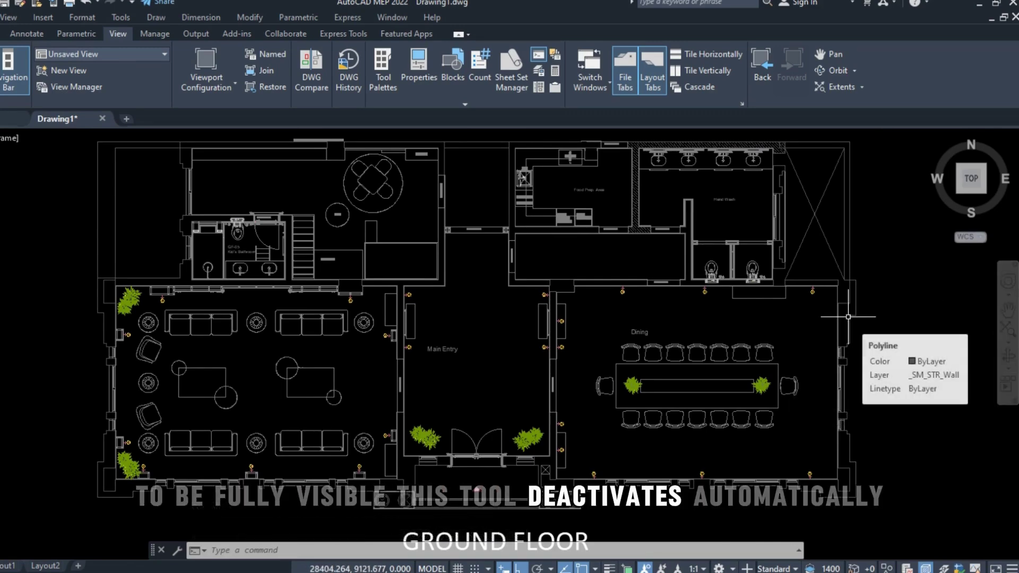
pyautogui.click(1006, 345)
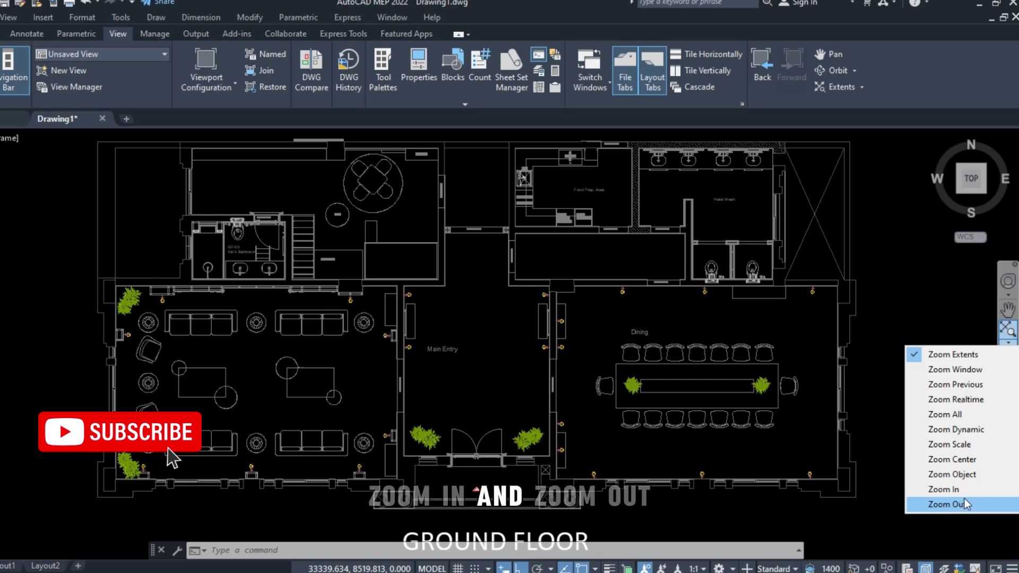
pyautogui.click(921, 309)
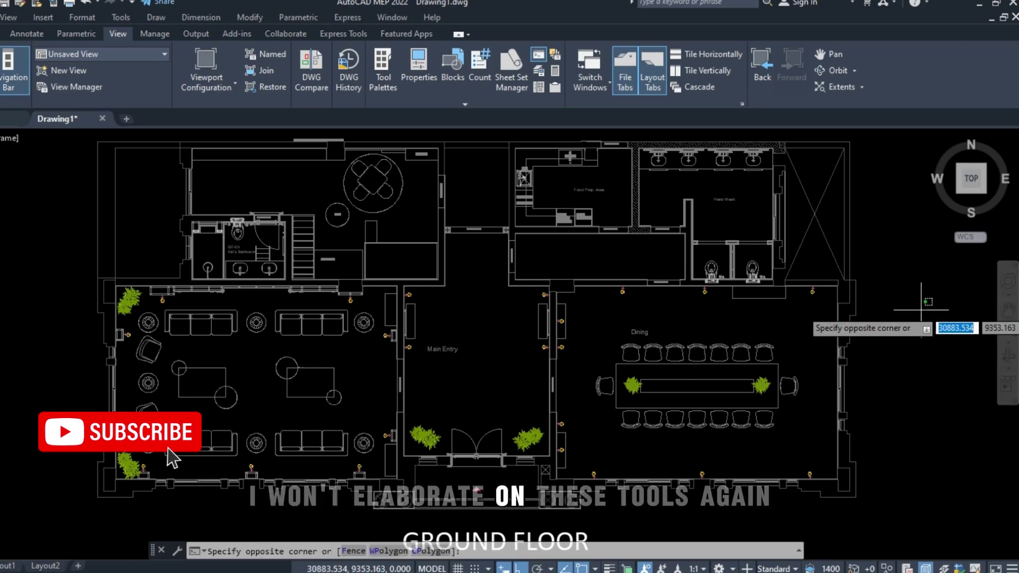
pyautogui.press('Escape')
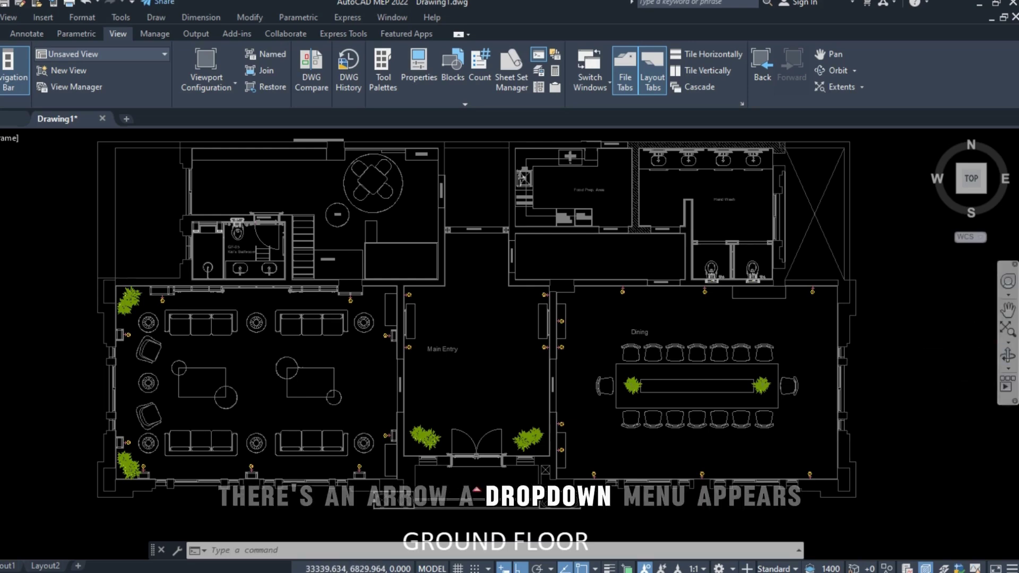
pyautogui.click(1008, 368)
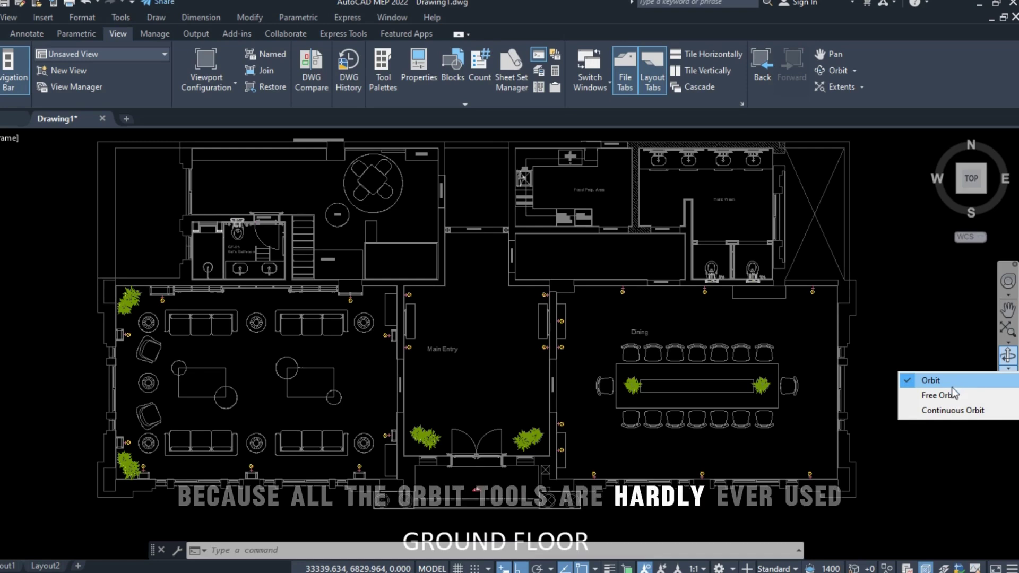
pyautogui.click(942, 348)
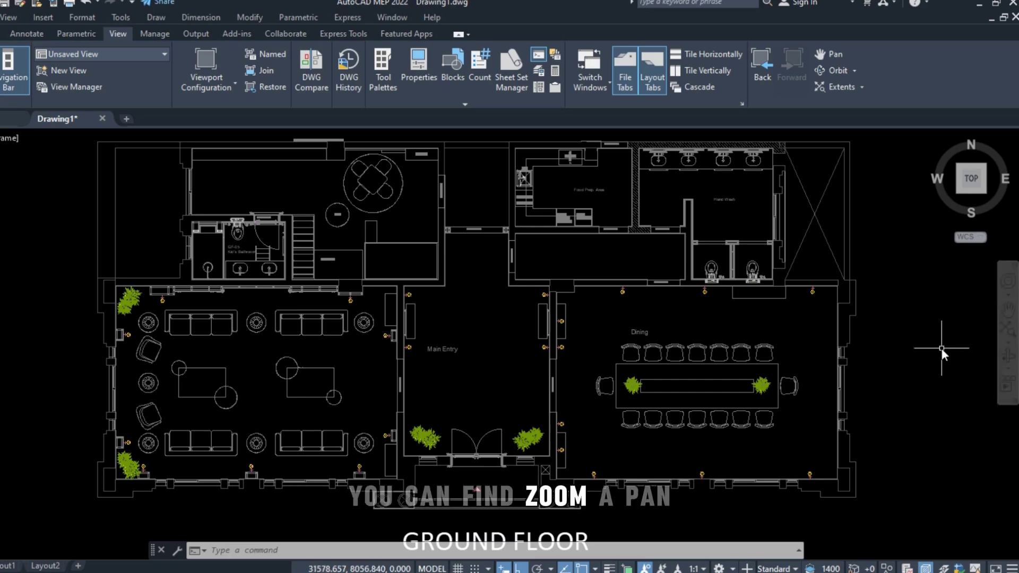